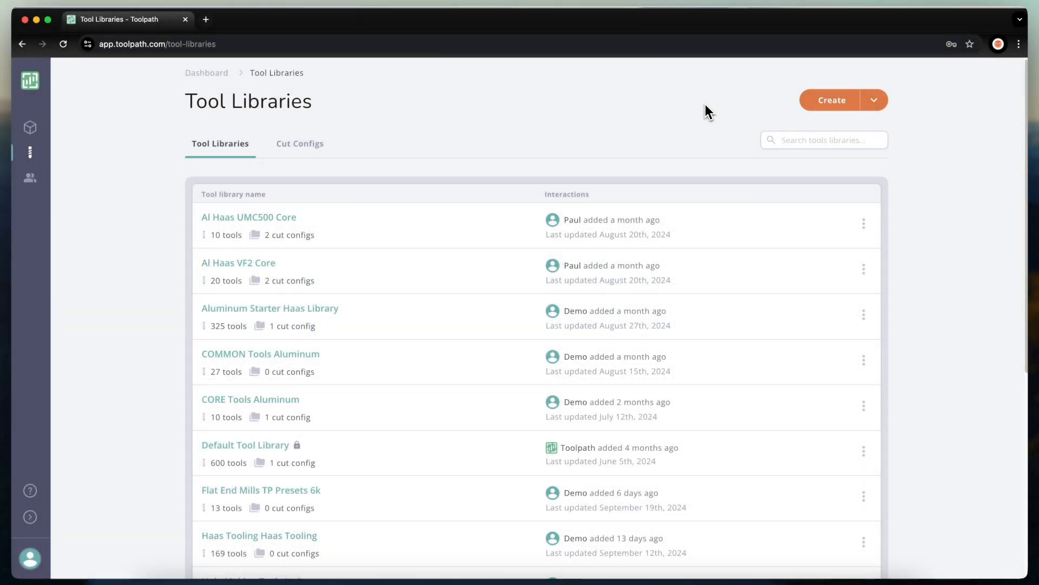
Switch from the browser to Autodesk Fusion's open Tool Library window.
{"action": "key", "text": "super+Tab"}
{"action": "key", "text": "super+Tab"}
{"action": "key", "text": "super+Tab"}
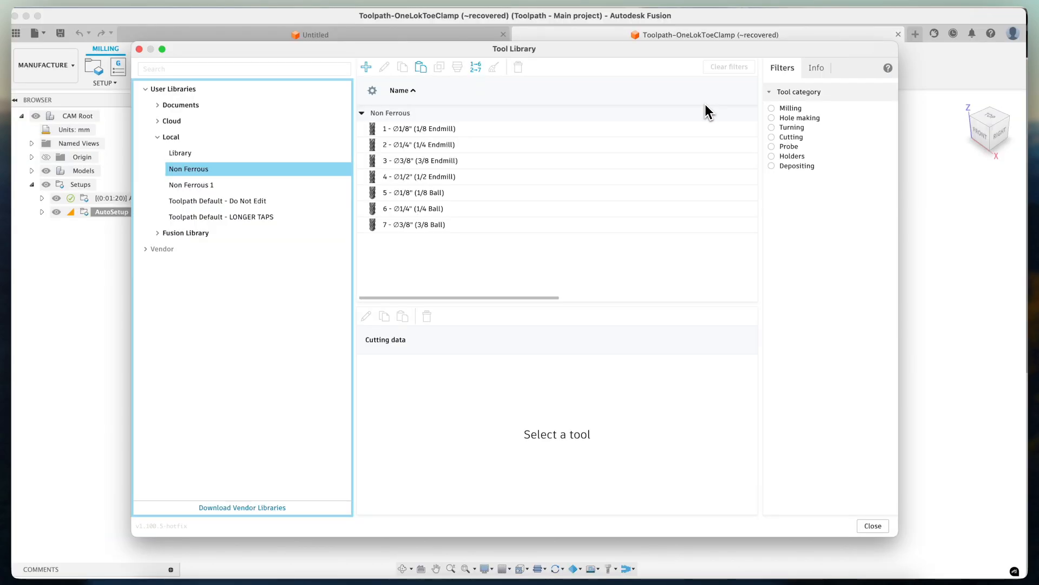
In the local Non Ferrous library, browse the endmills and open the 3/8 Endmill tool for editing.
{"action": "left_click", "coordinate": [199, 173]}
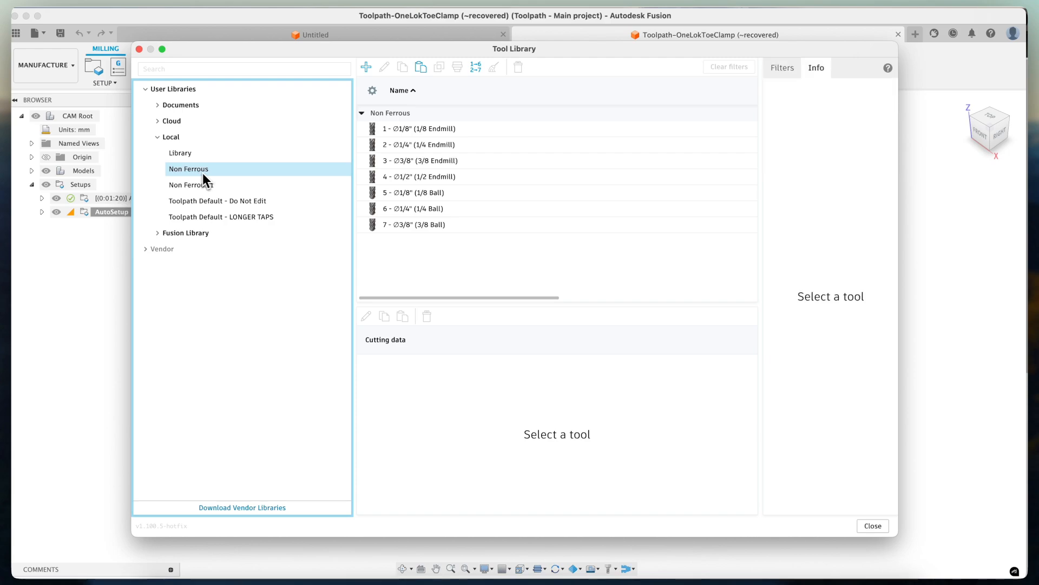
{"action": "left_click", "coordinate": [444, 125]}
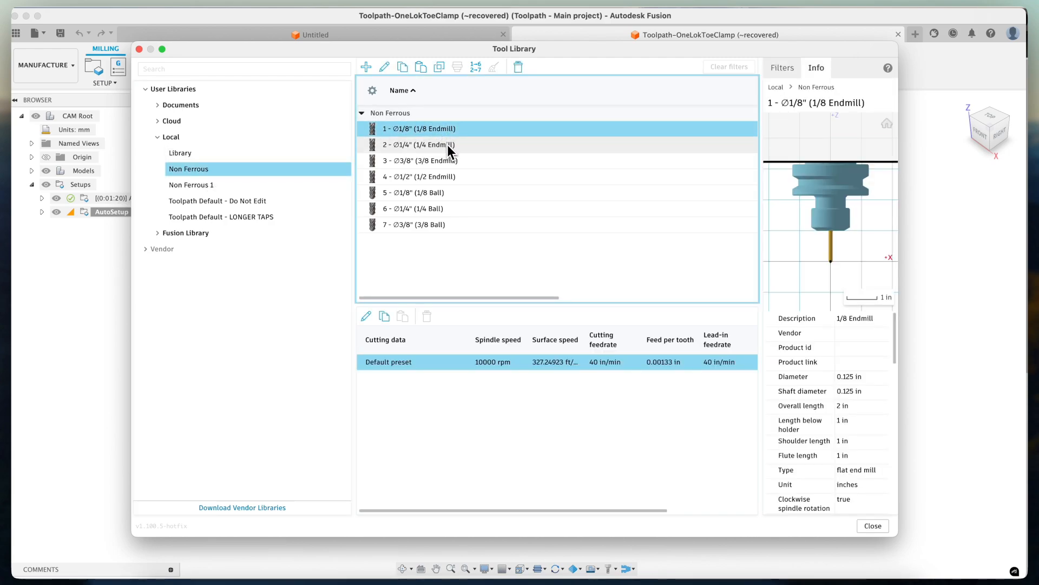
{"action": "left_click", "coordinate": [447, 144]}
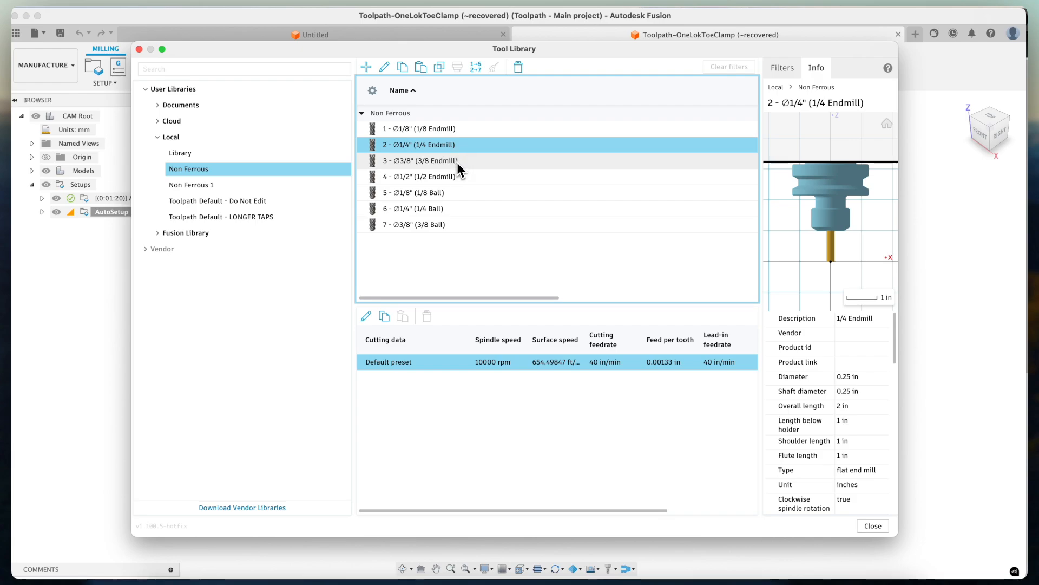
{"action": "left_click", "coordinate": [457, 162]}
{"action": "right_click", "coordinate": [447, 163]}
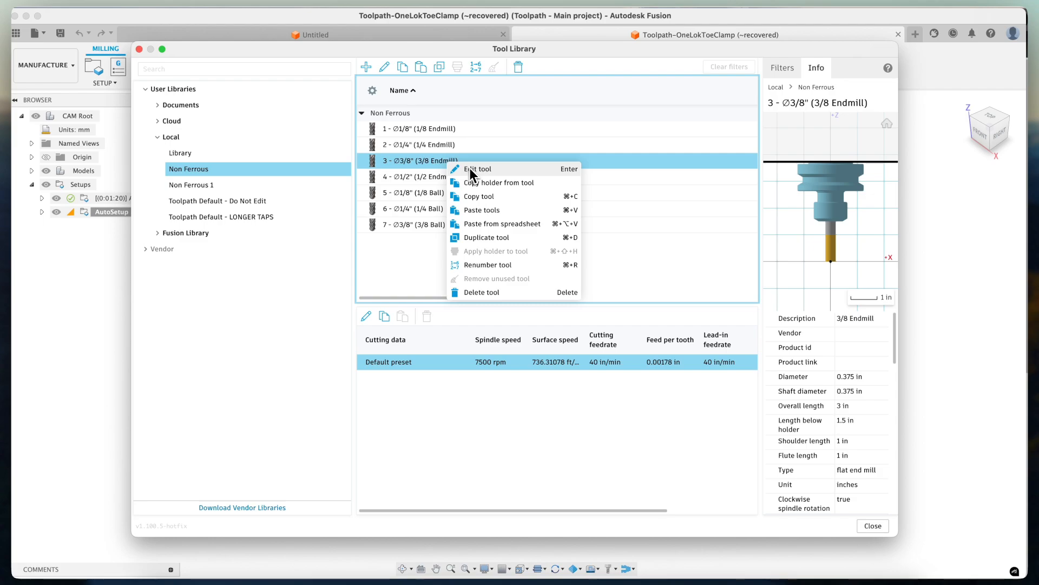
{"action": "left_click", "coordinate": [470, 170]}
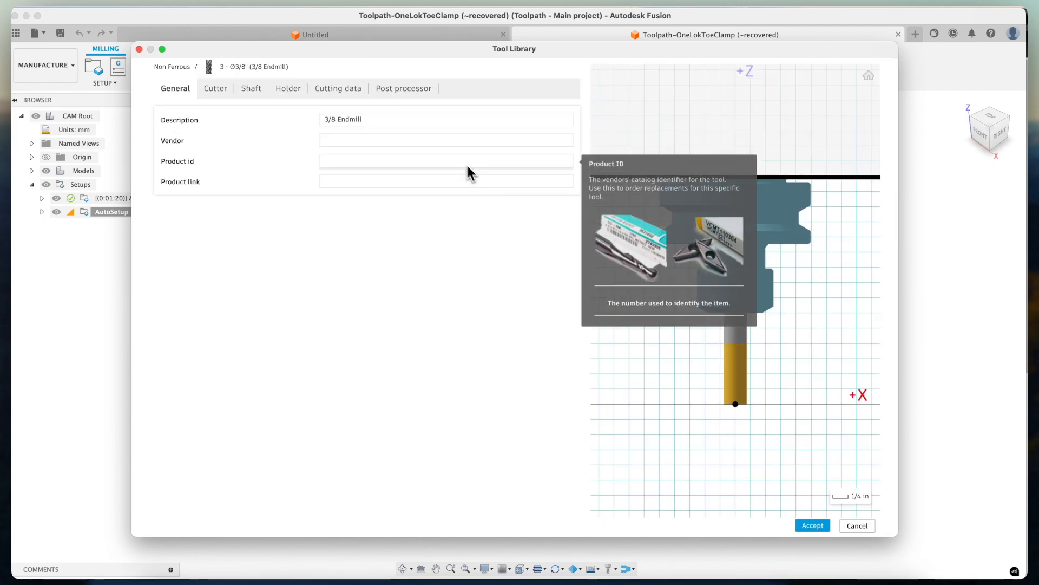
Add a new cutting data preset named Alu_rough to the 3/8 Endmill.
{"action": "left_click", "coordinate": [353, 92]}
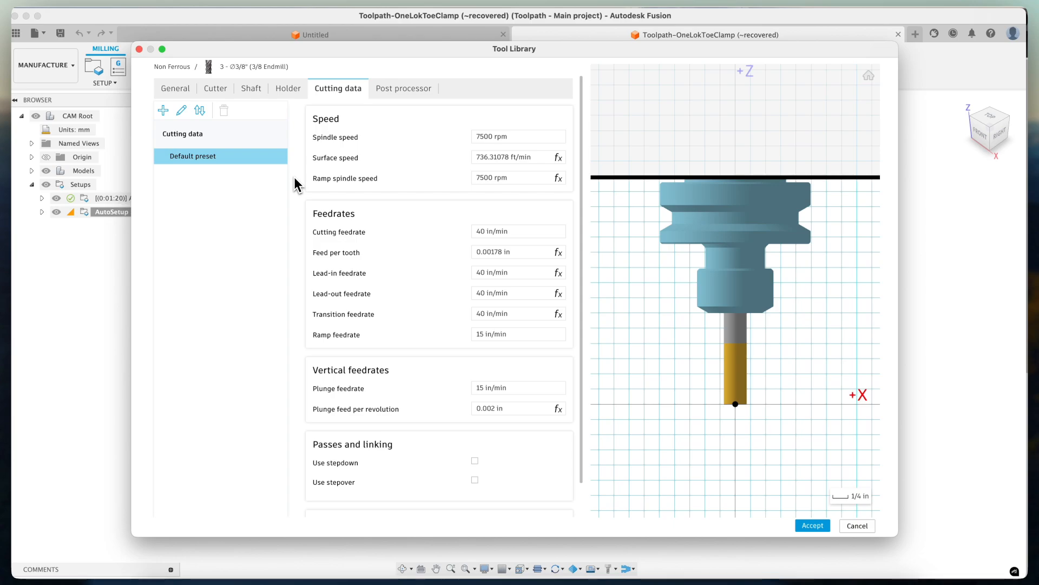
{"action": "right_click", "coordinate": [254, 162]}
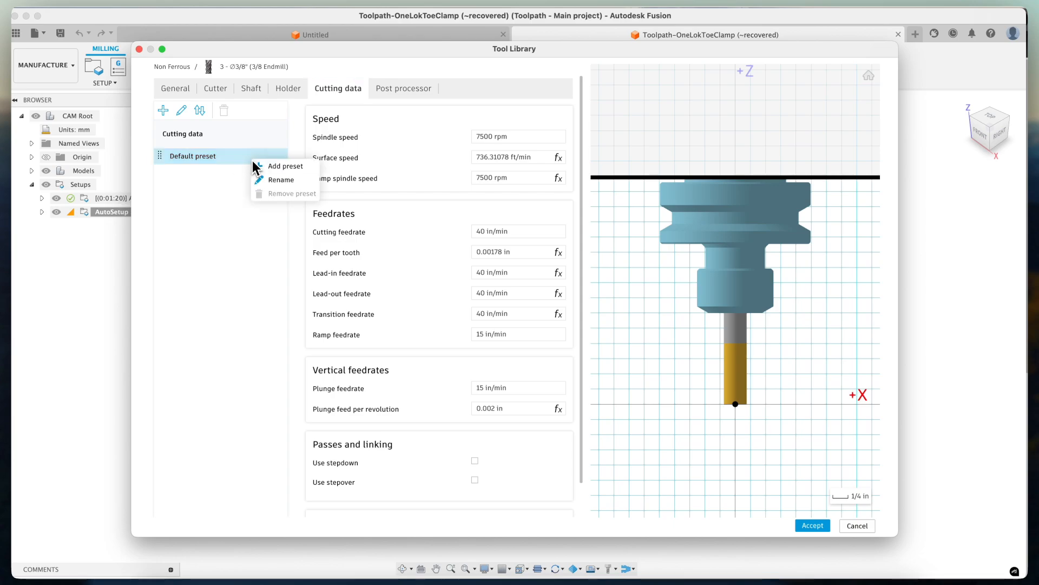
{"action": "left_click", "coordinate": [281, 166]}
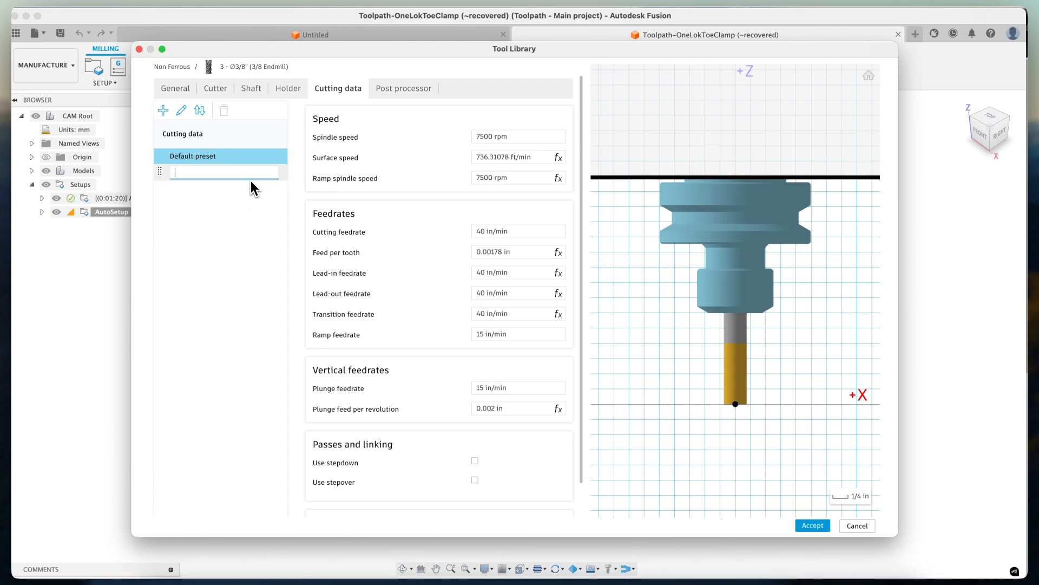
{"action": "type", "text": "Alu_rough"}
{"action": "key", "text": "Return"}
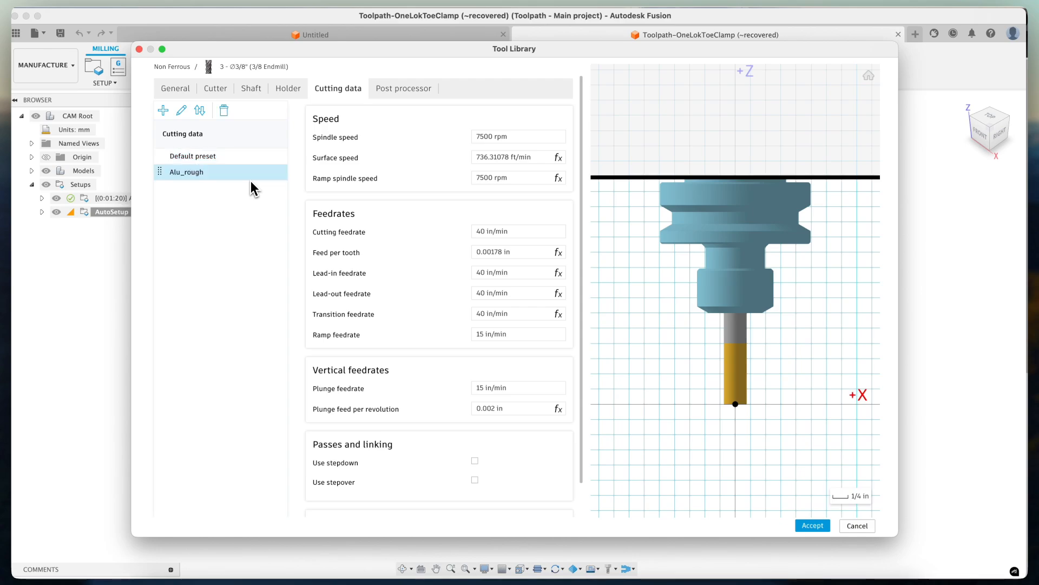
Set the Alu_rough preset's cutting feedrate to 55 in/min.
{"action": "left_click", "coordinate": [251, 180]}
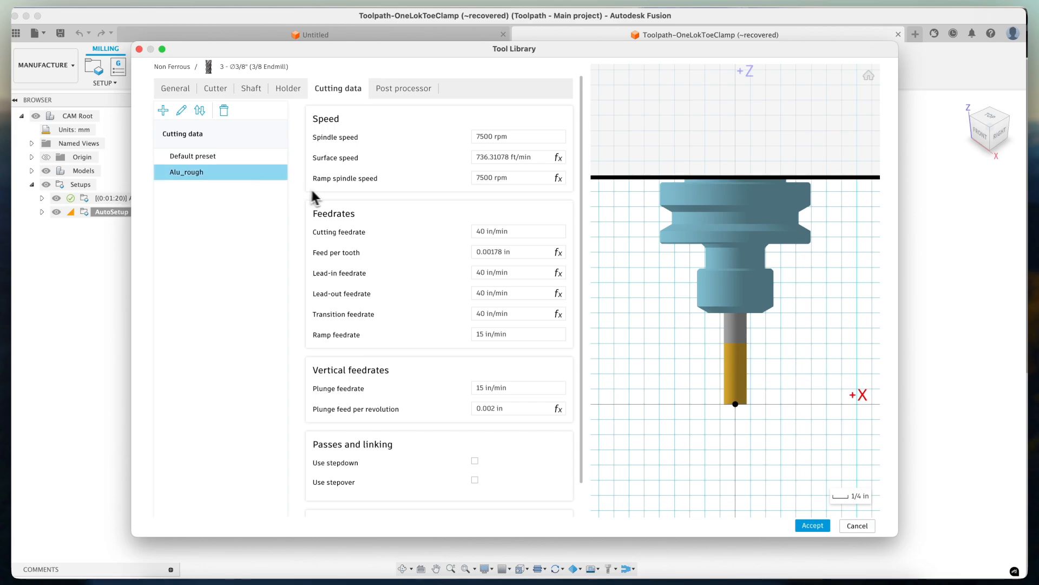
{"action": "left_click", "coordinate": [530, 237]}
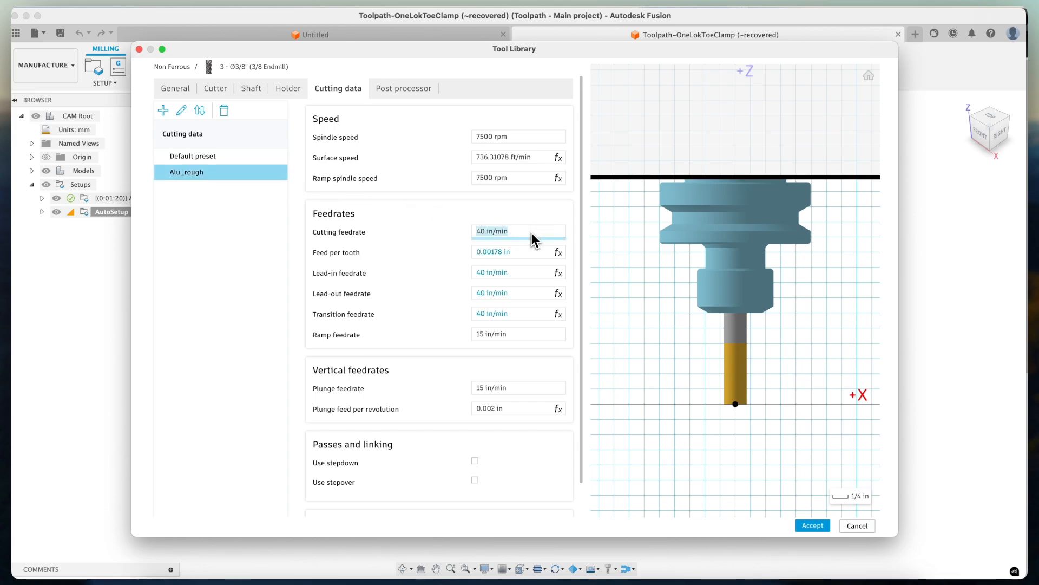
{"action": "type", "text": "55"}
{"action": "key", "text": "Tab"}
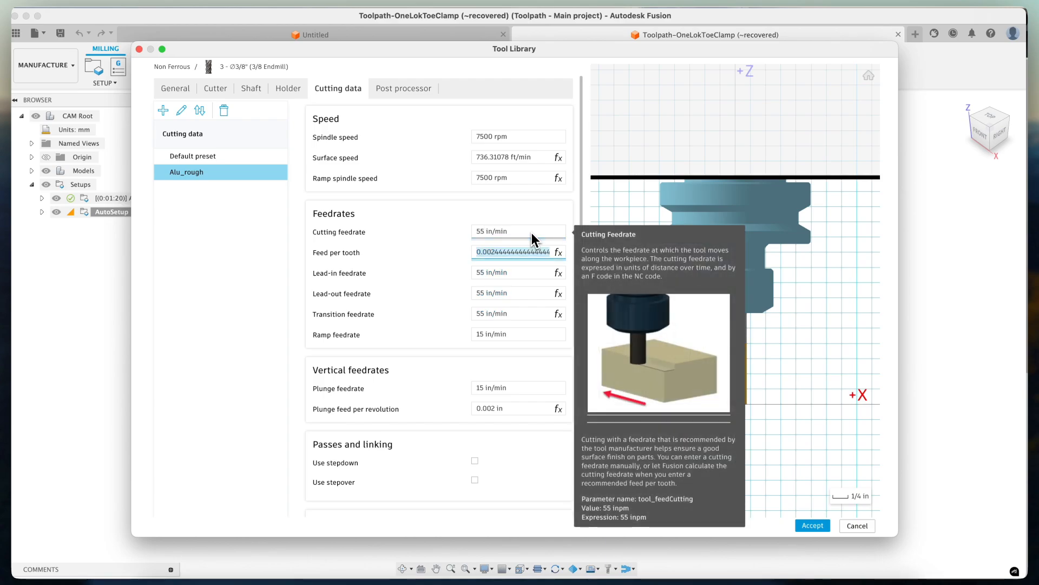
Set the ramp feedrate and plunge feedrate to 30 in/min, then accept the tool changes.
{"action": "key", "text": "Tab"}
{"action": "key", "text": "Tab"}
{"action": "key", "text": "Tab"}
{"action": "key", "text": "Tab"}
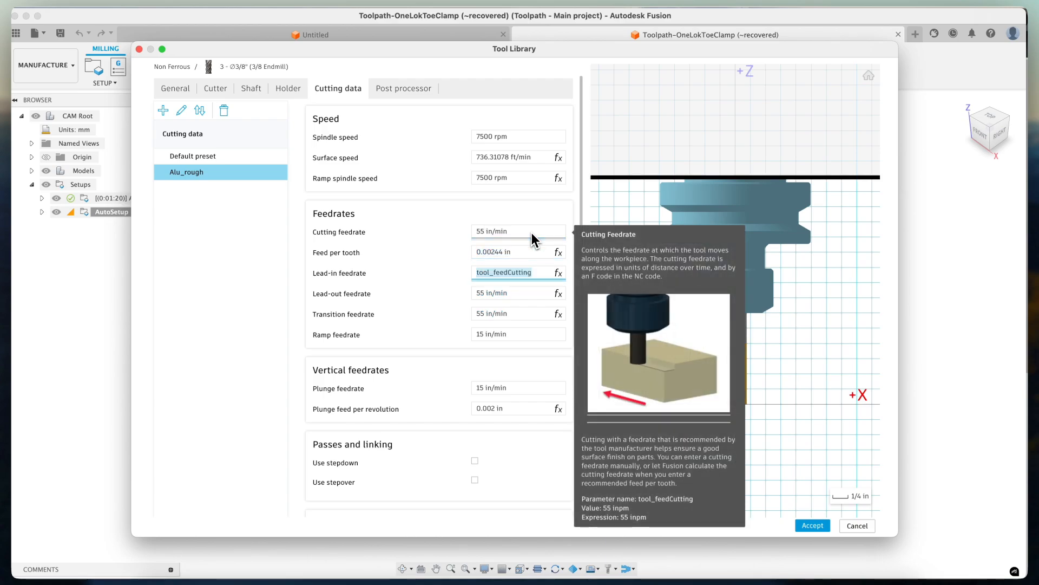
{"action": "type", "text": "30"}
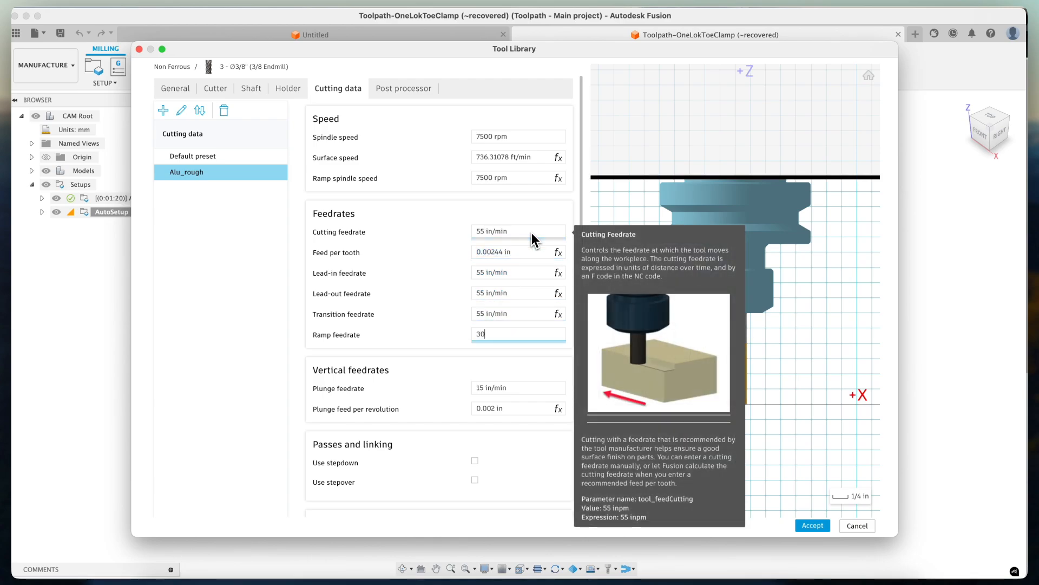
{"action": "key", "text": "Tab"}
{"action": "type", "text": "30"}
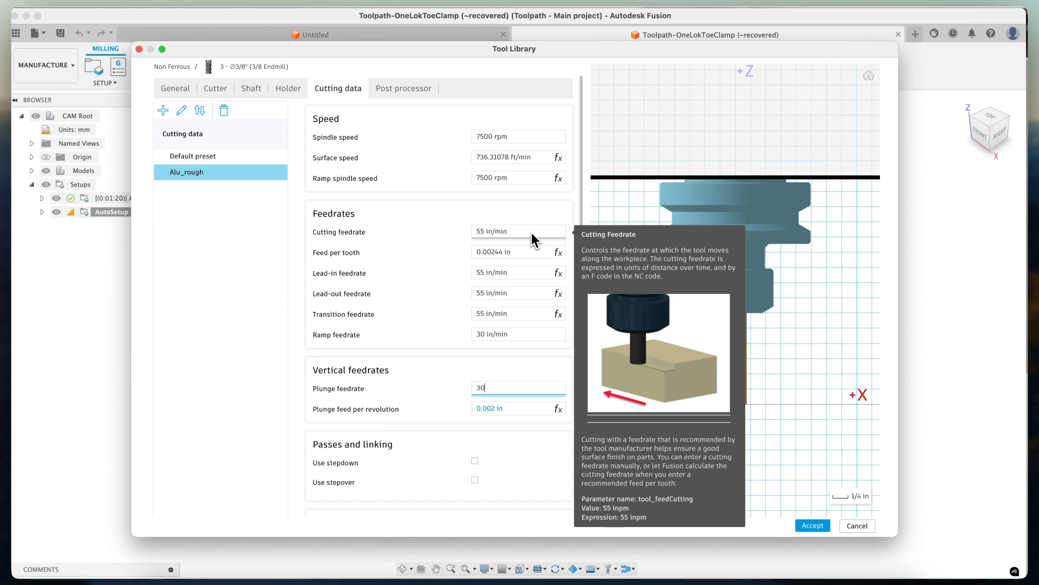
{"action": "left_click", "coordinate": [553, 459]}
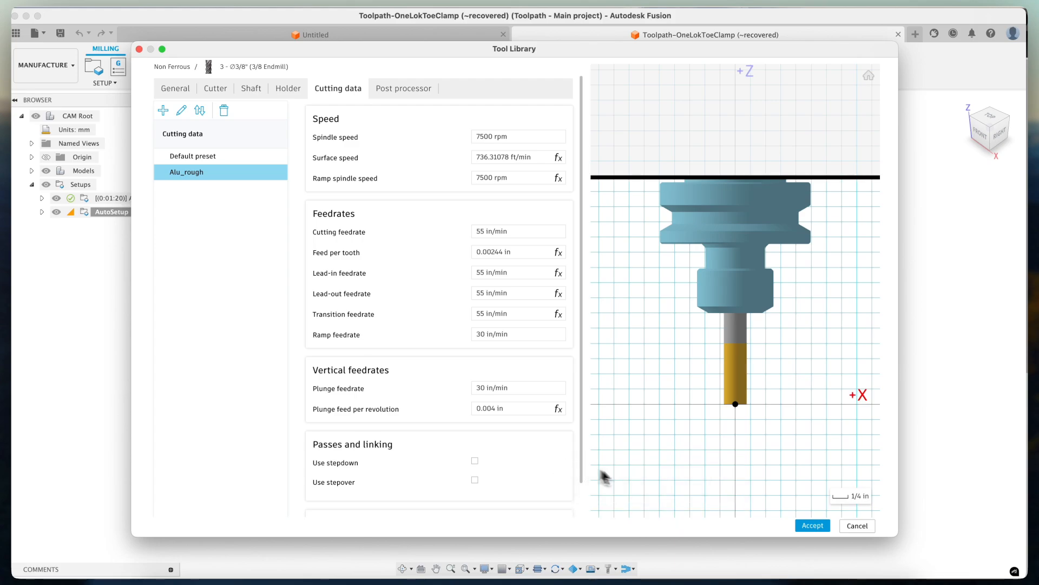
{"action": "left_click", "coordinate": [821, 529]}
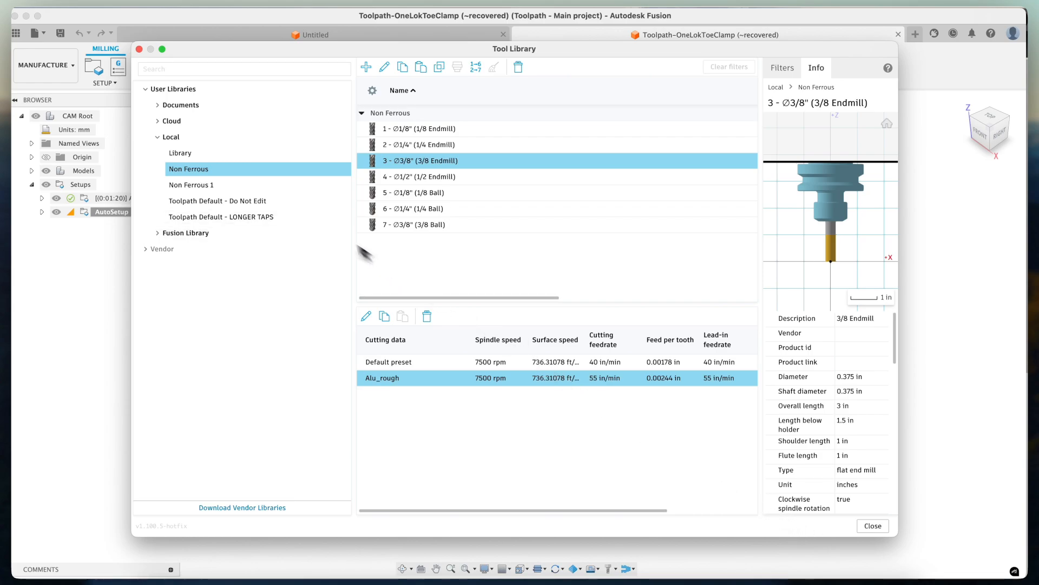
Export the Non Ferrous 1 library to Downloads as a Fusion Tool Library (*.json) file.
{"action": "left_click", "coordinate": [235, 185]}
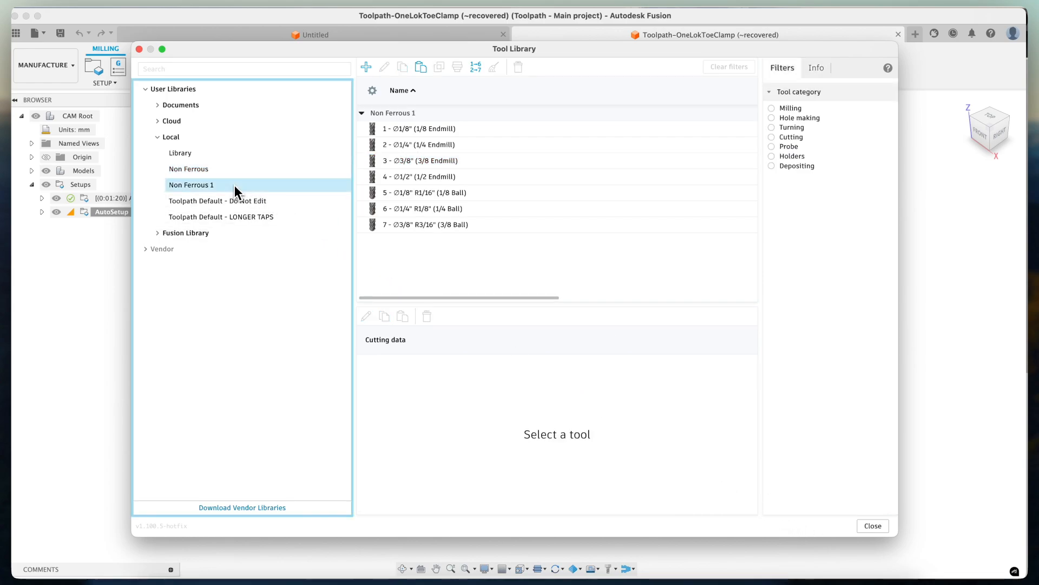
{"action": "right_click", "coordinate": [235, 185]}
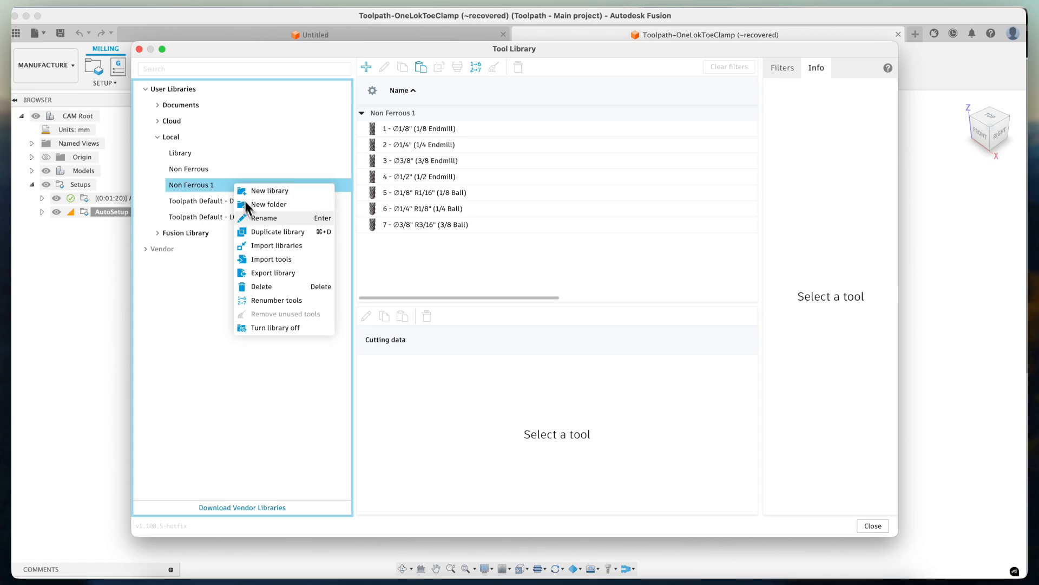
{"action": "left_click", "coordinate": [273, 273]}
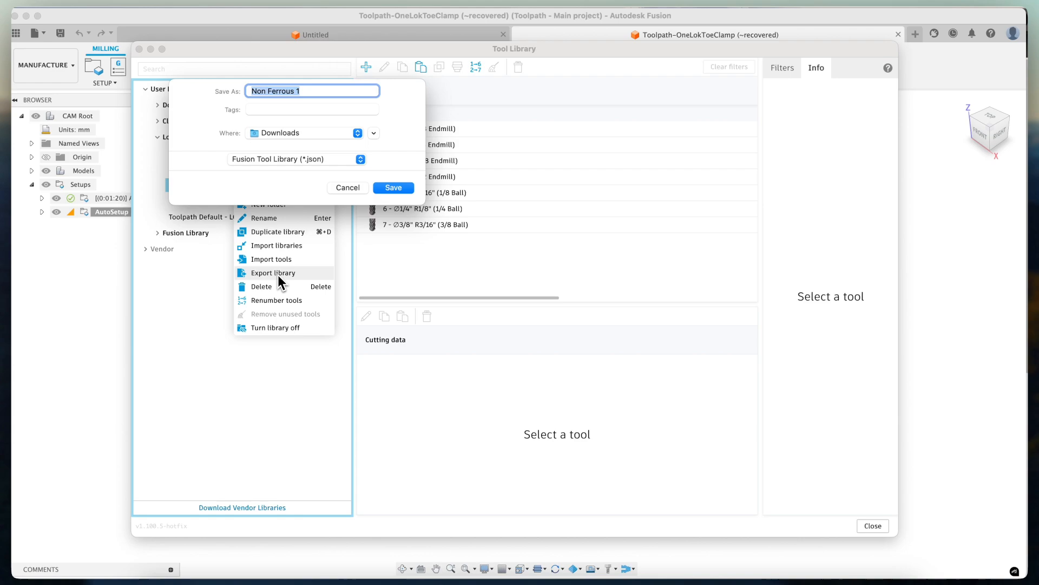
{"action": "left_click", "coordinate": [318, 164]}
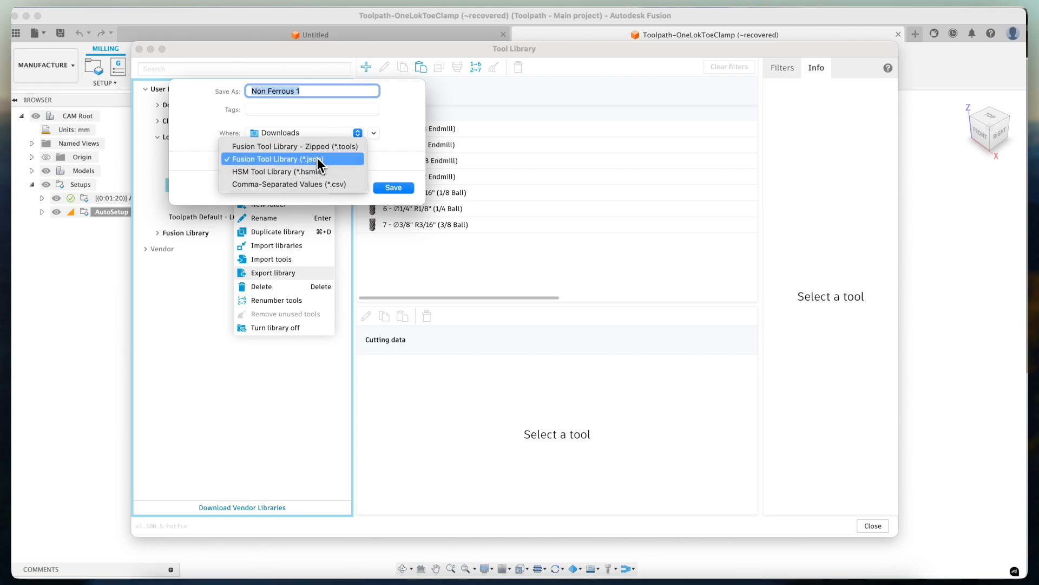
{"action": "left_click", "coordinate": [317, 161]}
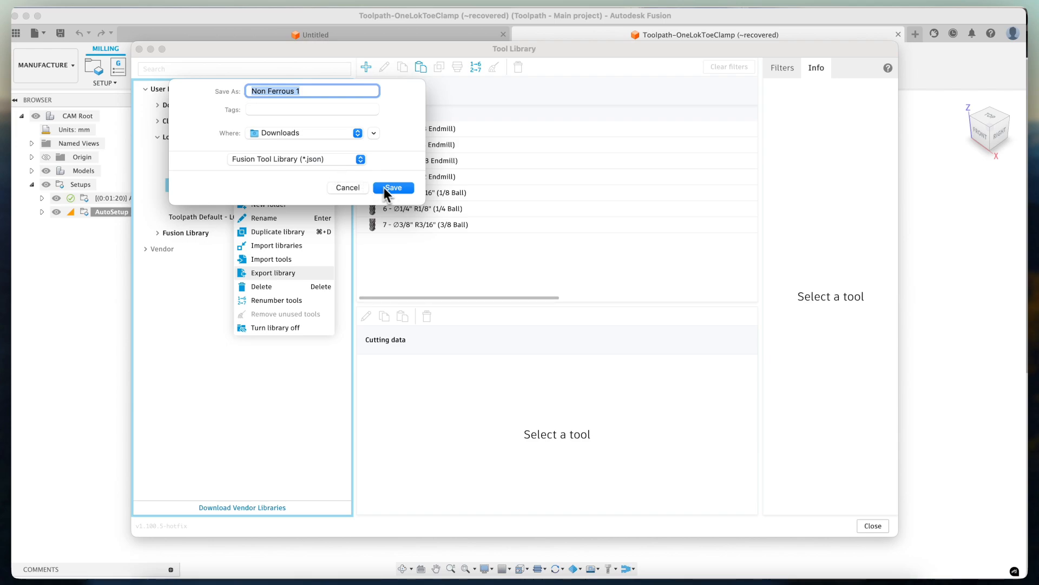
{"action": "left_click", "coordinate": [389, 188]}
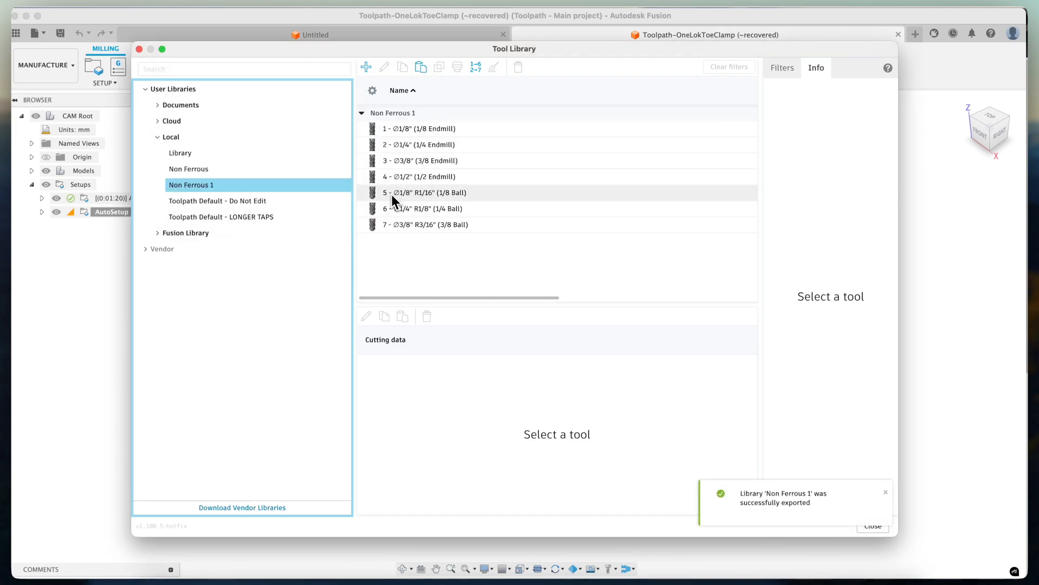
Switch to the browser and create a new Toolpath tool library by uploading Non Ferrous 1.json.
{"action": "key", "text": "super+Tab"}
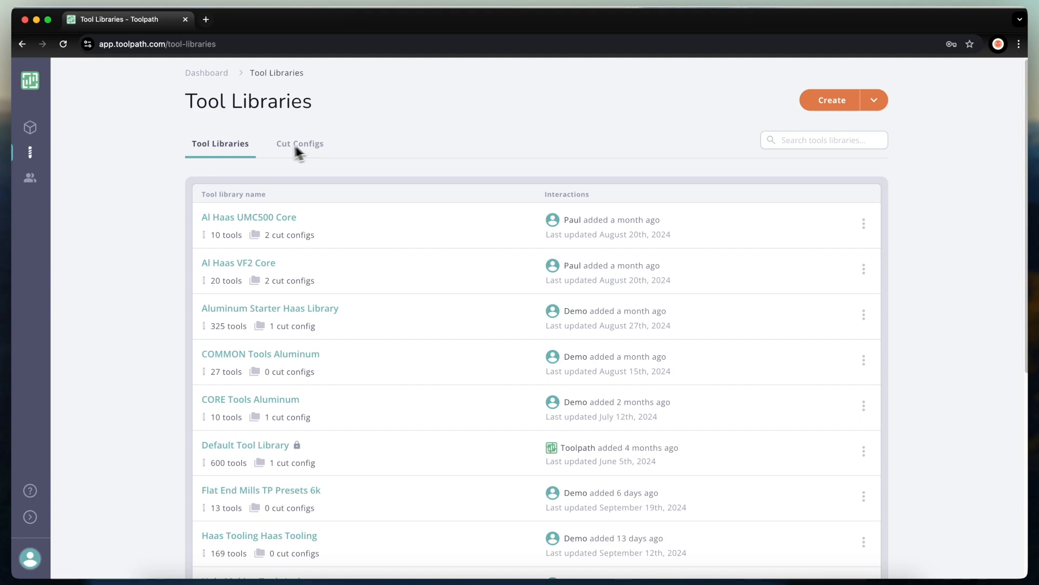
{"action": "left_click", "coordinate": [839, 102]}
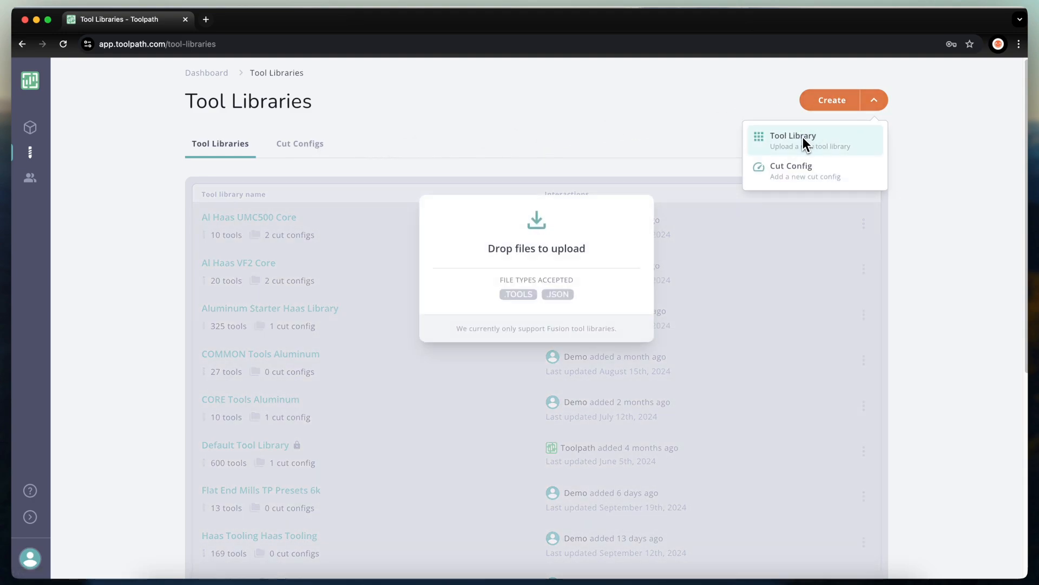
{"action": "left_click", "coordinate": [802, 137]}
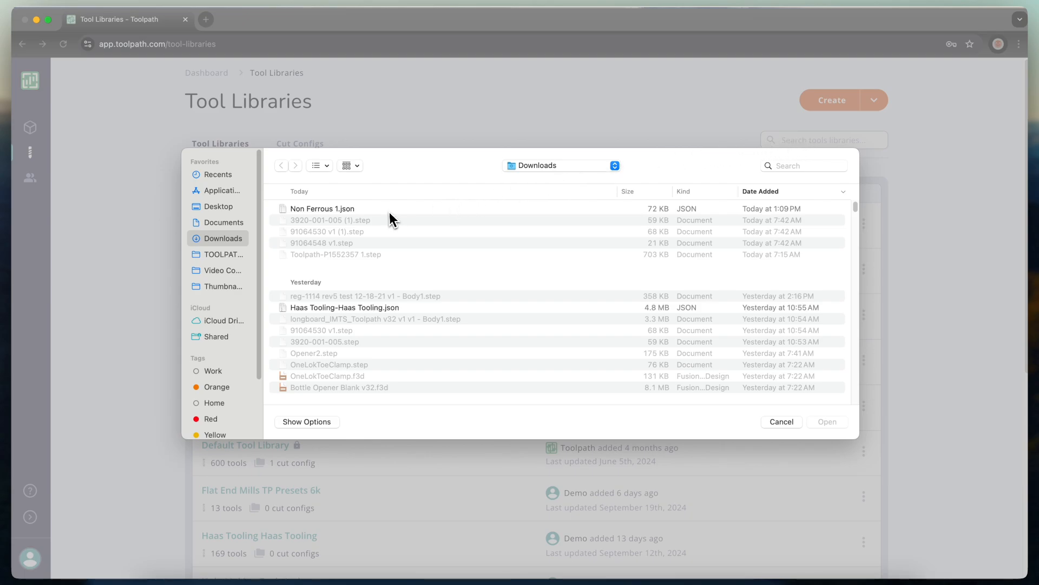
{"action": "left_click", "coordinate": [390, 211]}
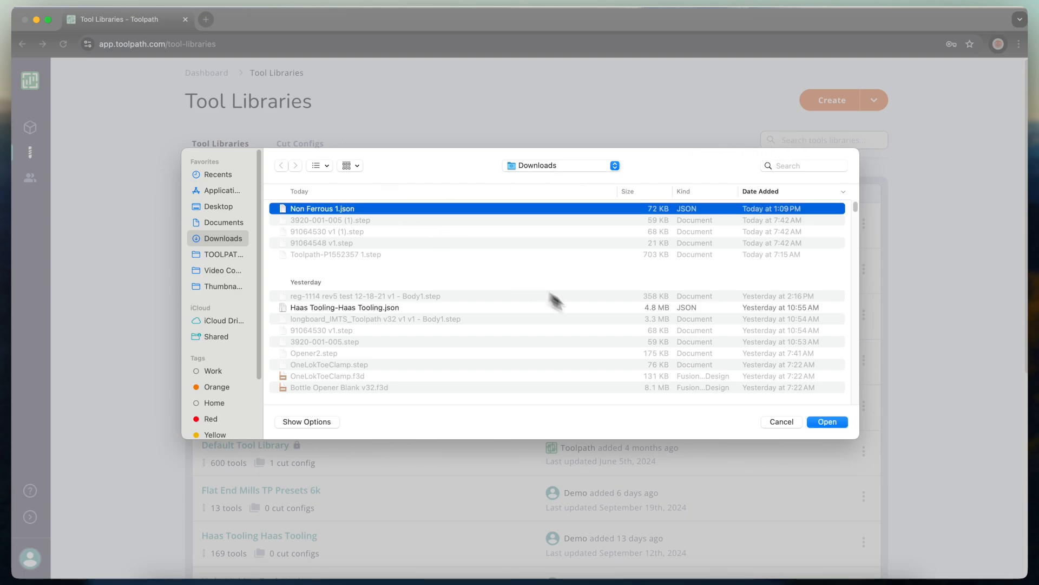
{"action": "left_click", "coordinate": [842, 425]}
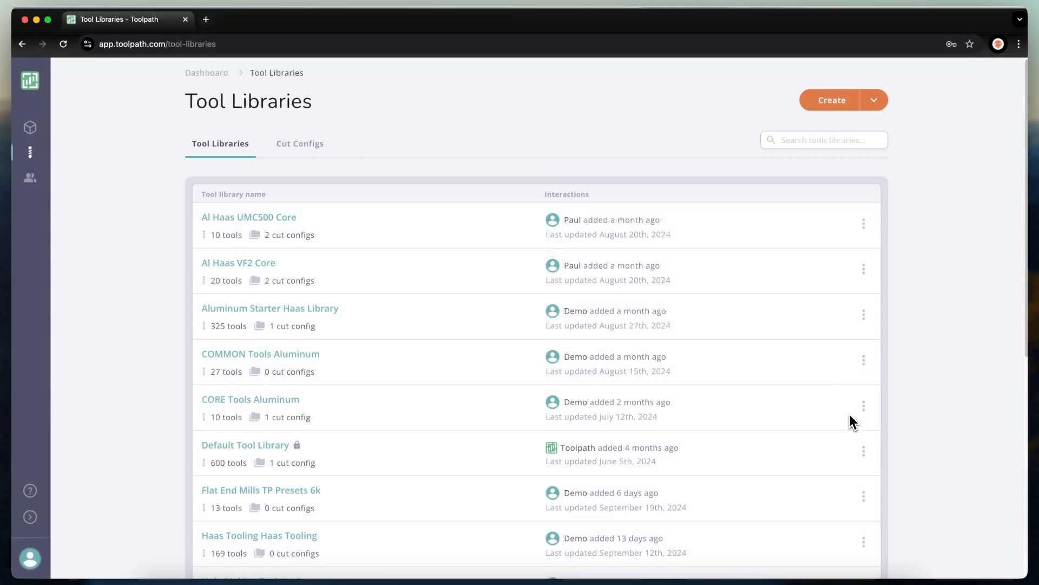
Find and open the uploaded Non Ferrous 1 library to review its tools, then go to the Cut Configs list.
{"action": "scroll", "coordinate": [717, 365], "scroll_direction": "down", "scroll_amount": 2}
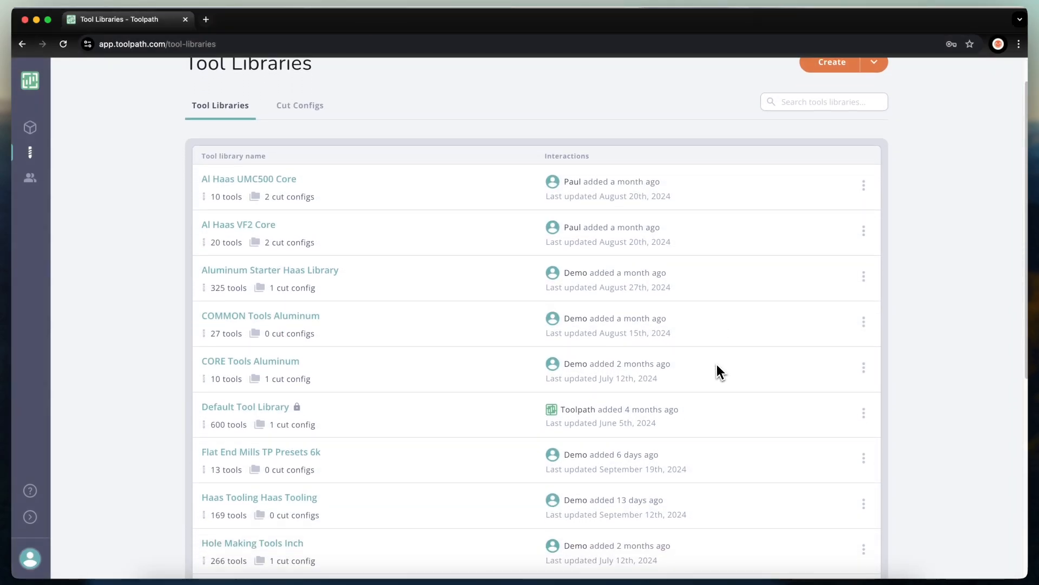
{"action": "scroll", "coordinate": [717, 372], "scroll_direction": "down", "scroll_amount": 5}
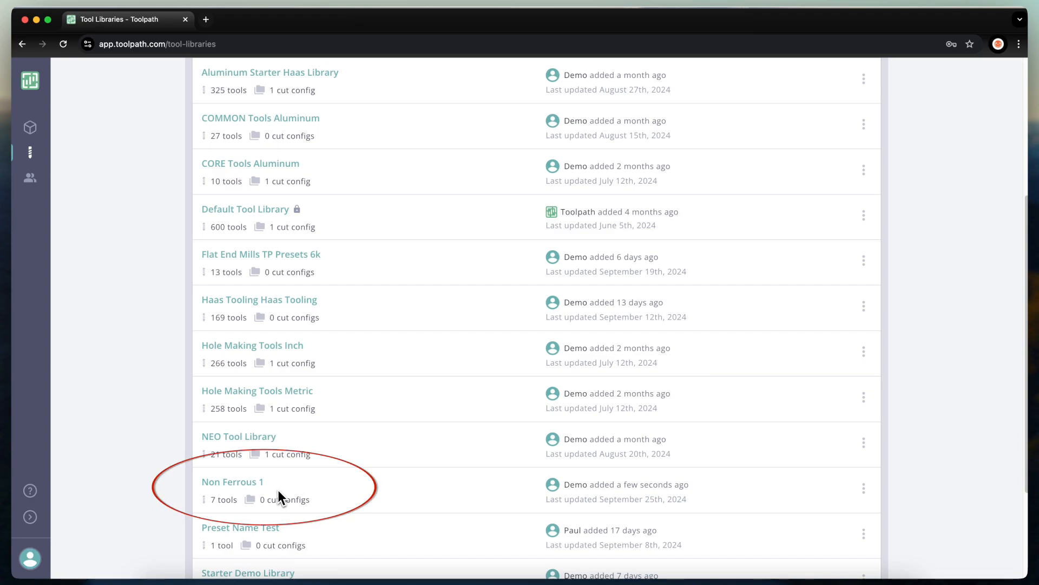
{"action": "left_click", "coordinate": [249, 485]}
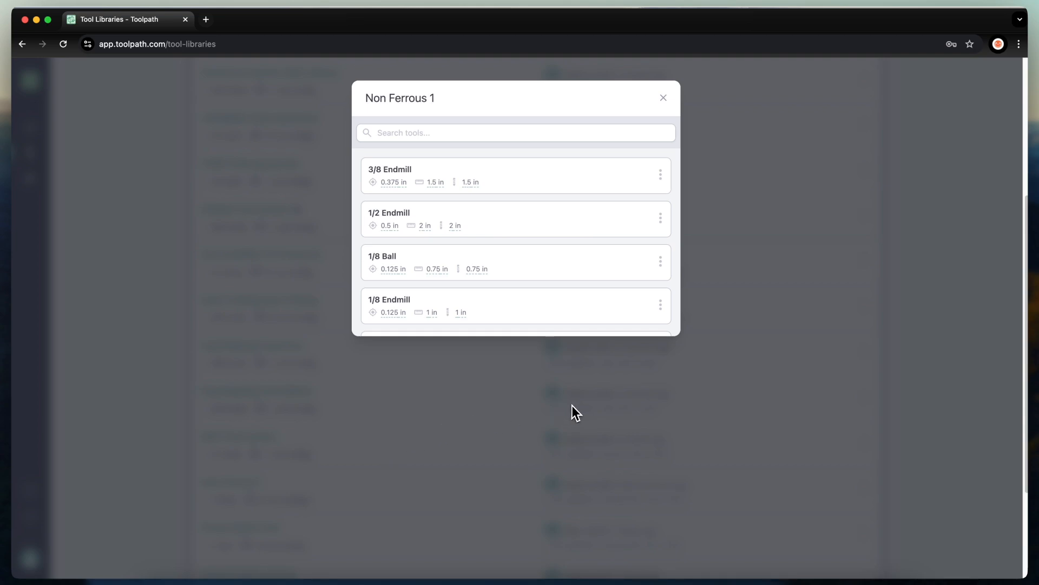
{"action": "left_click", "coordinate": [664, 98]}
{"action": "scroll", "coordinate": [501, 324], "scroll_direction": "up", "scroll_amount": 4}
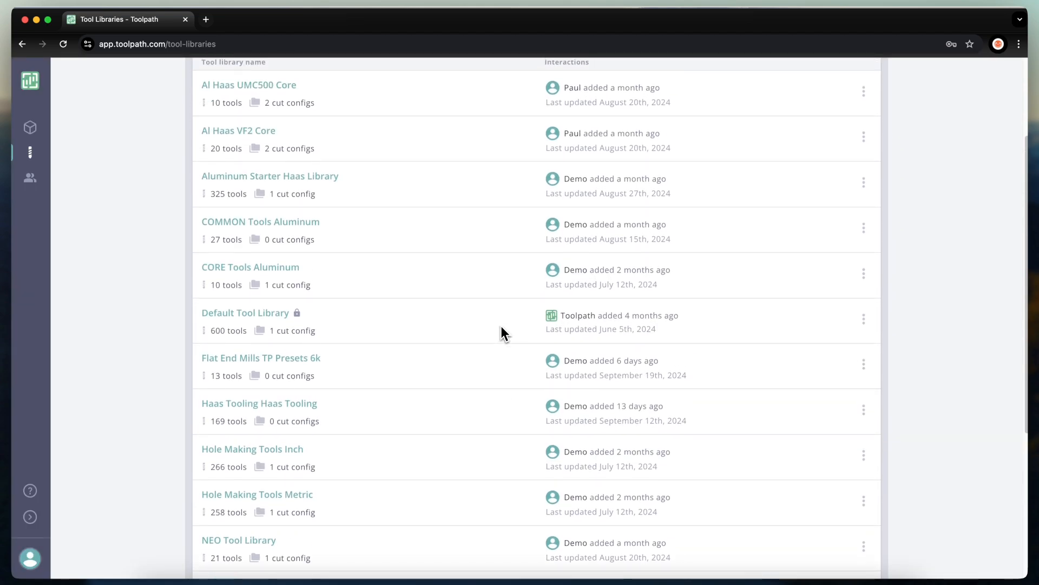
{"action": "scroll", "coordinate": [501, 334], "scroll_direction": "up", "scroll_amount": 1}
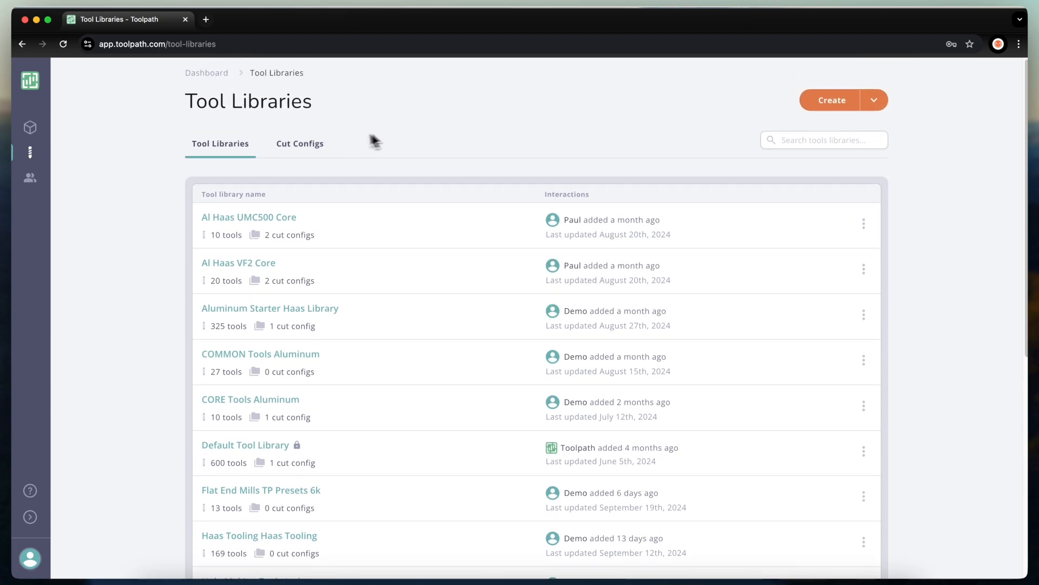
{"action": "left_click", "coordinate": [316, 146]}
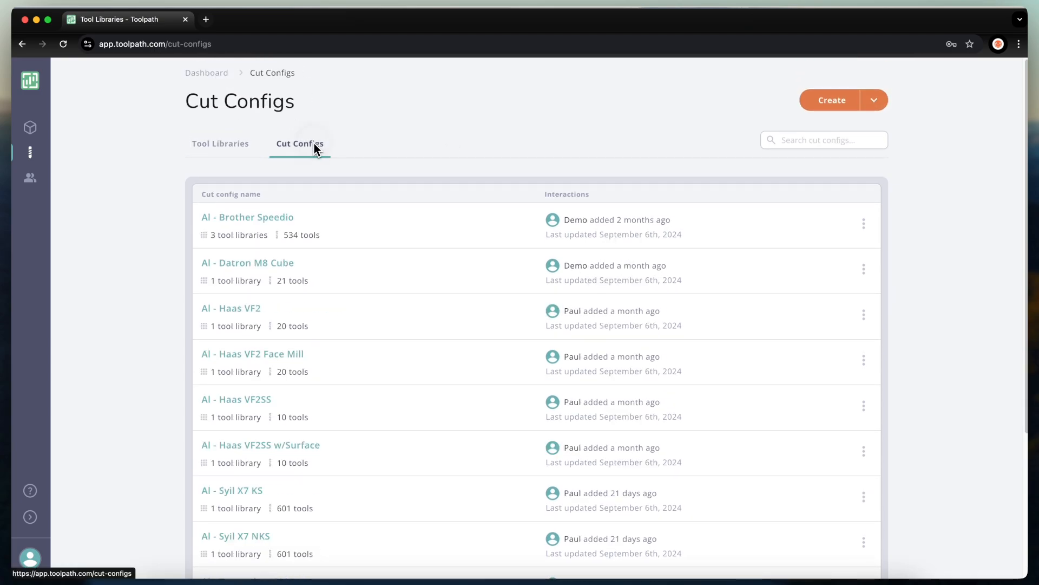
Create a new cut config and select the Non Ferrous 1 tool library in it.
{"action": "left_click", "coordinate": [874, 102]}
{"action": "left_click", "coordinate": [793, 169]}
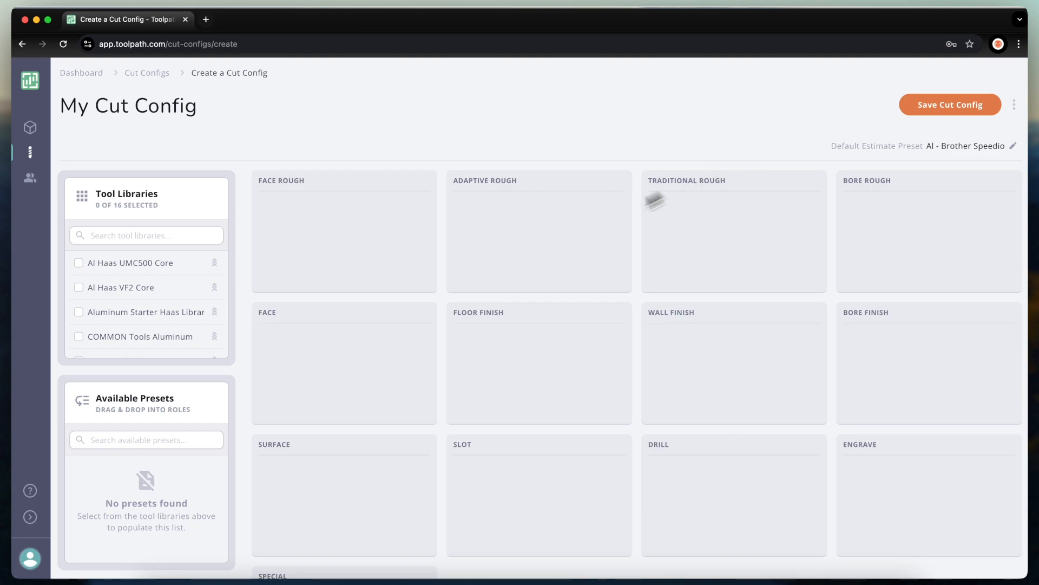
{"action": "scroll", "coordinate": [150, 321], "scroll_direction": "down", "scroll_amount": 1}
{"action": "scroll", "coordinate": [149, 320], "scroll_direction": "down", "scroll_amount": 3}
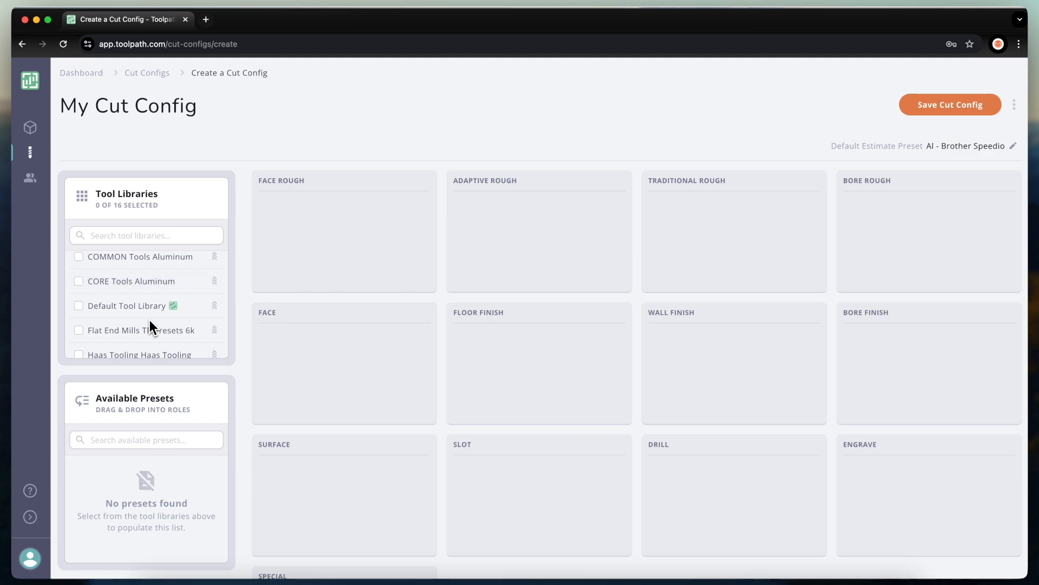
{"action": "scroll", "coordinate": [149, 320], "scroll_direction": "down", "scroll_amount": 5}
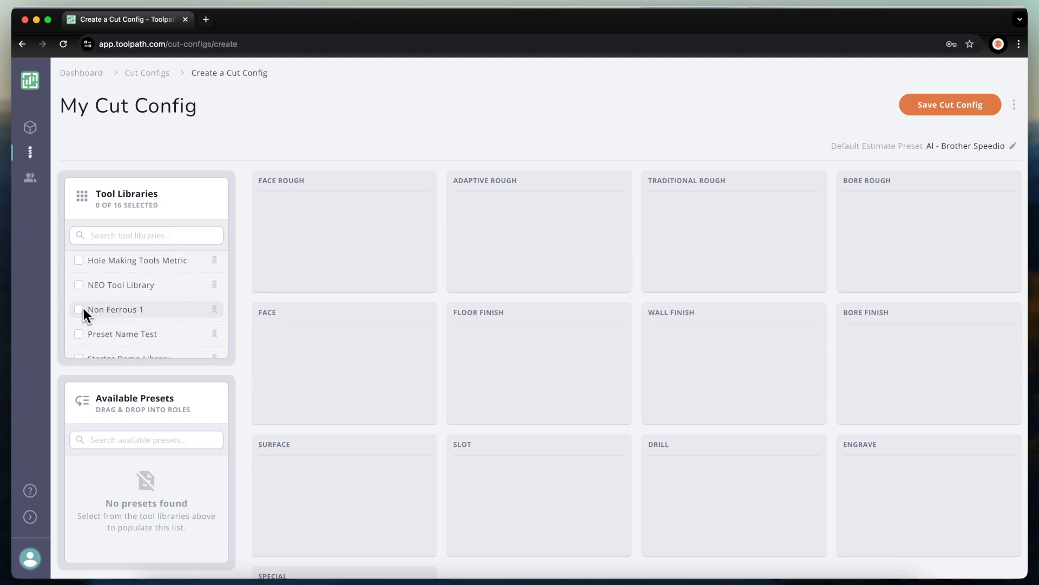
{"action": "left_click", "coordinate": [80, 309]}
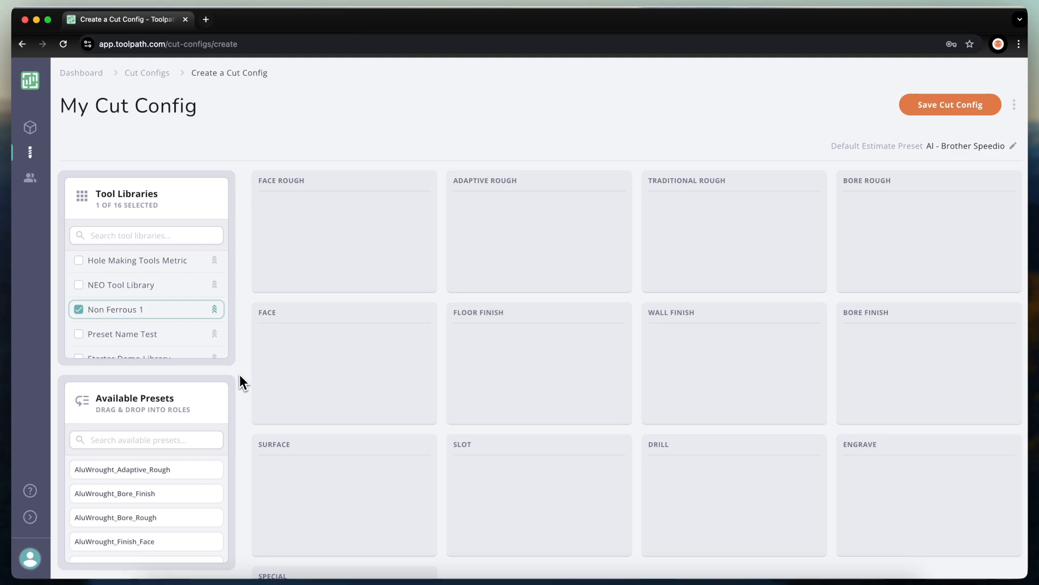
Assign the AluWrought adaptive rough, finish face, bore rough, floor finish and slot presets to their matching roles.
{"action": "left_click_drag", "start_coordinate": [130, 470], "coordinate": [539, 207]}
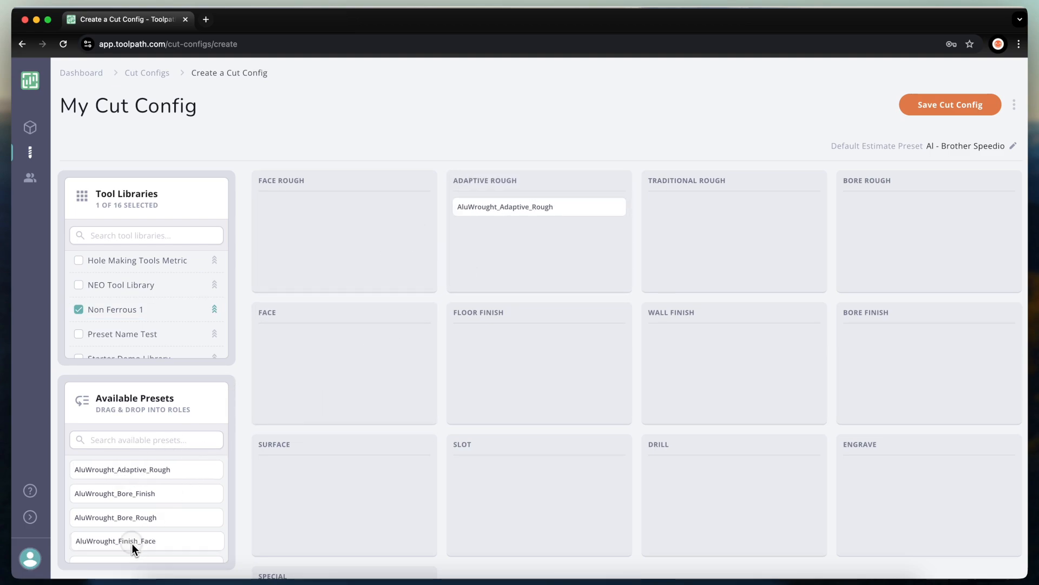
{"action": "left_click_drag", "start_coordinate": [134, 548], "coordinate": [347, 346]}
{"action": "left_click_drag", "start_coordinate": [138, 518], "coordinate": [929, 207]}
{"action": "scroll", "coordinate": [142, 519], "scroll_direction": "down", "scroll_amount": 1}
{"action": "left_click_drag", "start_coordinate": [142, 543], "coordinate": [539, 470]}
{"action": "scroll", "coordinate": [146, 492], "scroll_direction": "down", "scroll_amount": 1}
{"action": "scroll", "coordinate": [147, 524], "scroll_direction": "down", "scroll_amount": 2}
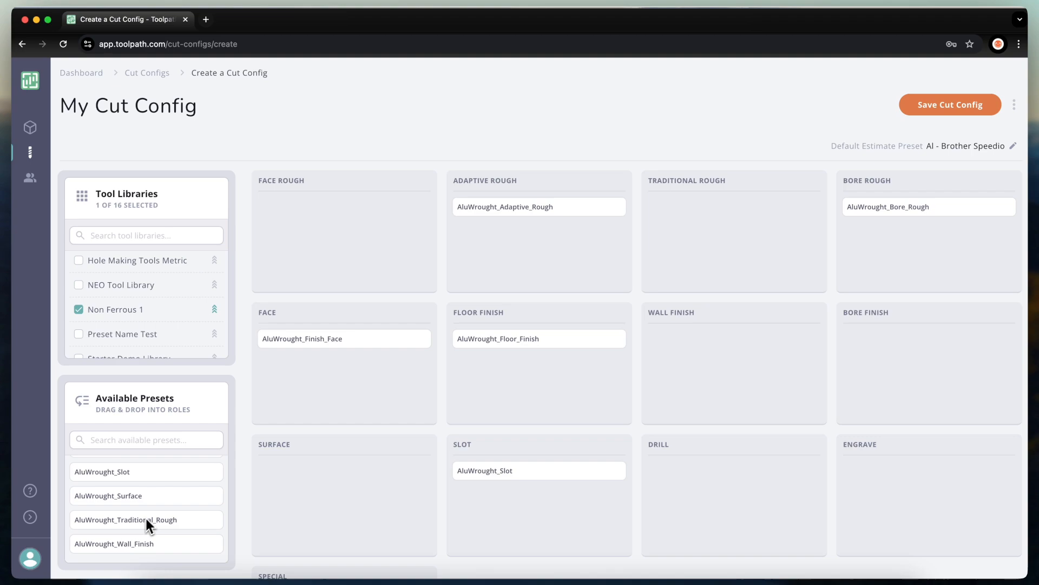
Assign AluWrought_Traditional_Rough to Traditional Rough and AluWrought_Adaptive_Rough to Face Rough.
{"action": "left_click_drag", "start_coordinate": [146, 524], "coordinate": [720, 217]}
{"action": "scroll", "coordinate": [146, 539], "scroll_direction": "up", "scroll_amount": 4}
{"action": "left_click_drag", "start_coordinate": [144, 477], "coordinate": [313, 268]}
{"action": "scroll", "coordinate": [128, 535], "scroll_direction": "down", "scroll_amount": 1}
{"action": "scroll", "coordinate": [127, 534], "scroll_direction": "up", "scroll_amount": 1}
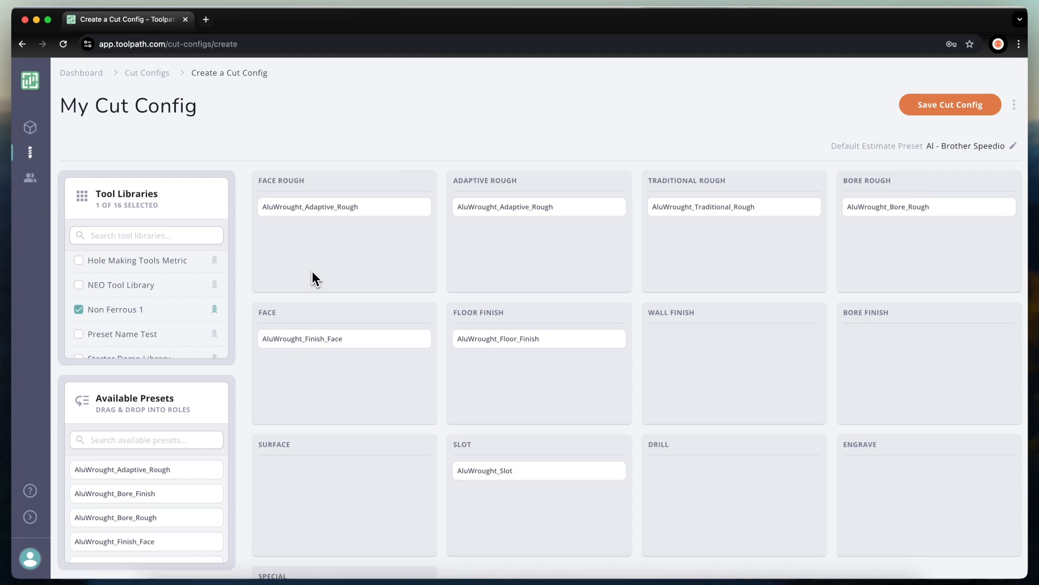
Rename the cut config to Brother Speedio Aluminum and save it.
{"action": "left_click", "coordinate": [187, 104]}
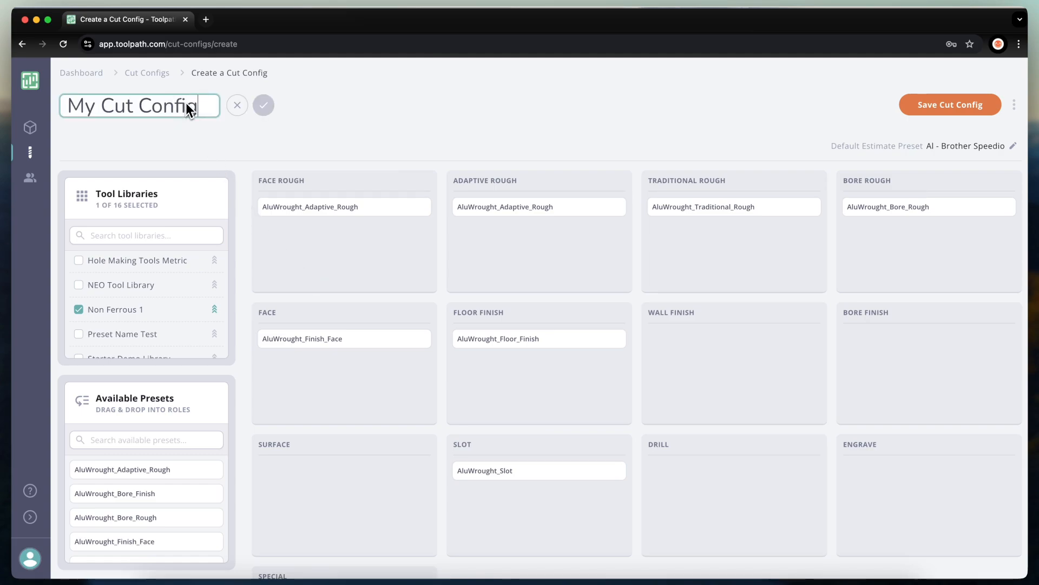
{"action": "key", "text": "BackSpace"}
{"action": "key", "text": "BackSpace"}
{"action": "key", "text": "BackSpace"}
{"action": "key", "text": "BackSpace"}
{"action": "key", "text": "BackSpace"}
{"action": "key", "text": "BackSpace"}
{"action": "key", "text": "BackSpace"}
{"action": "key", "text": "BackSpace"}
{"action": "key", "text": "BackSpace"}
{"action": "key", "text": "BackSpace"}
{"action": "key", "text": "BackSpace"}
{"action": "key", "text": "BackSpace"}
{"action": "key", "text": "BackSpace"}
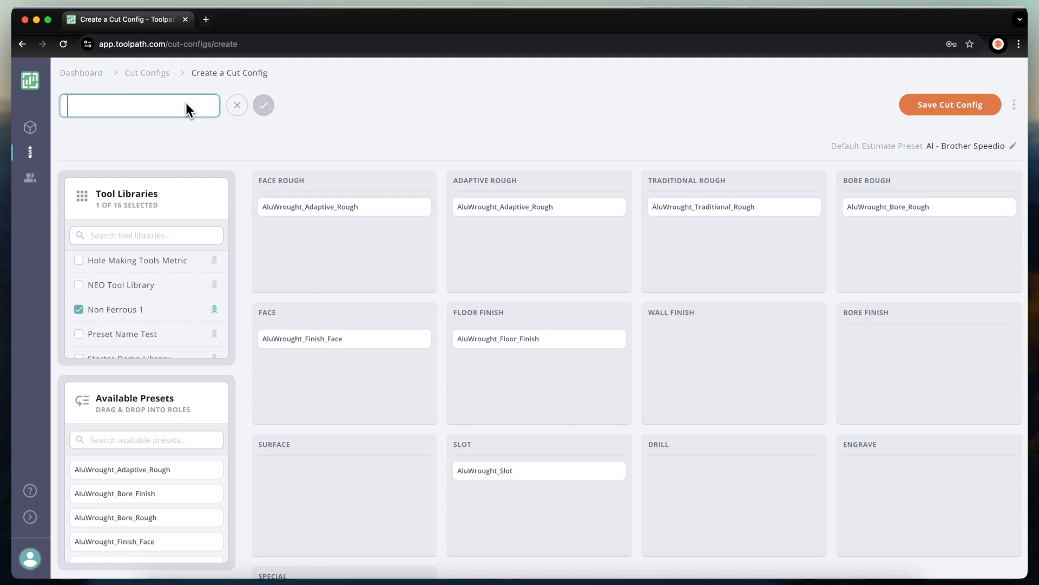
{"action": "type", "text": "Brother Speedi"}
{"action": "type", "text": "o Aluminum"}
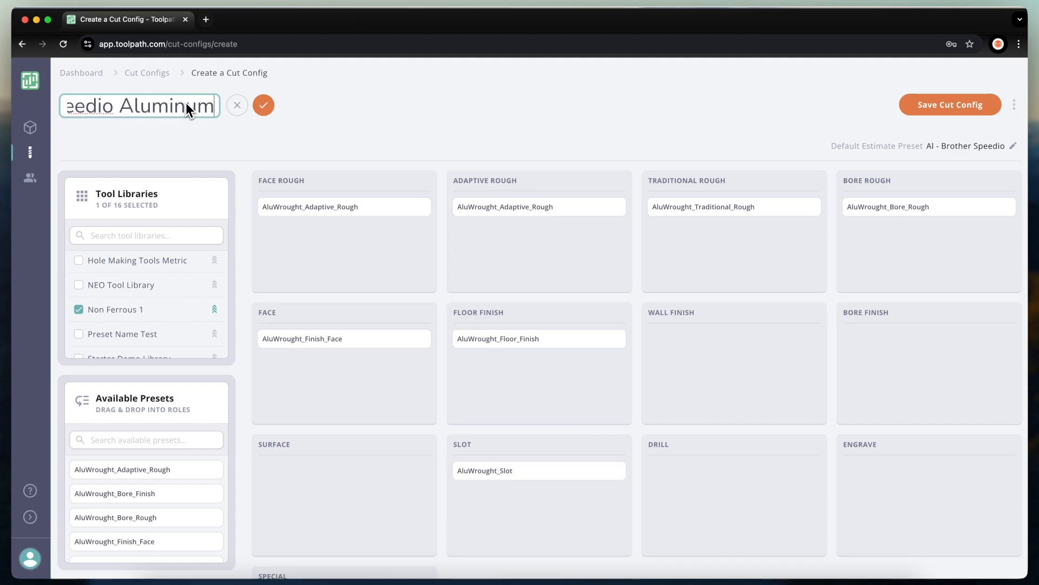
{"action": "left_click", "coordinate": [933, 104]}
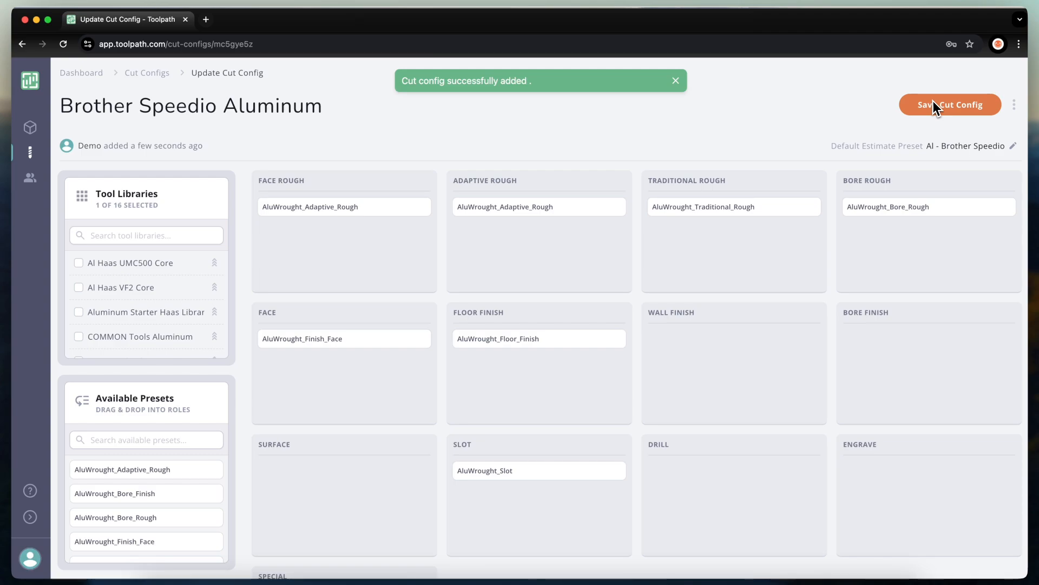
Set the default cut config in user preferences to Brother Speedio Aluminum and update the preferences.
{"action": "left_click", "coordinate": [30, 563]}
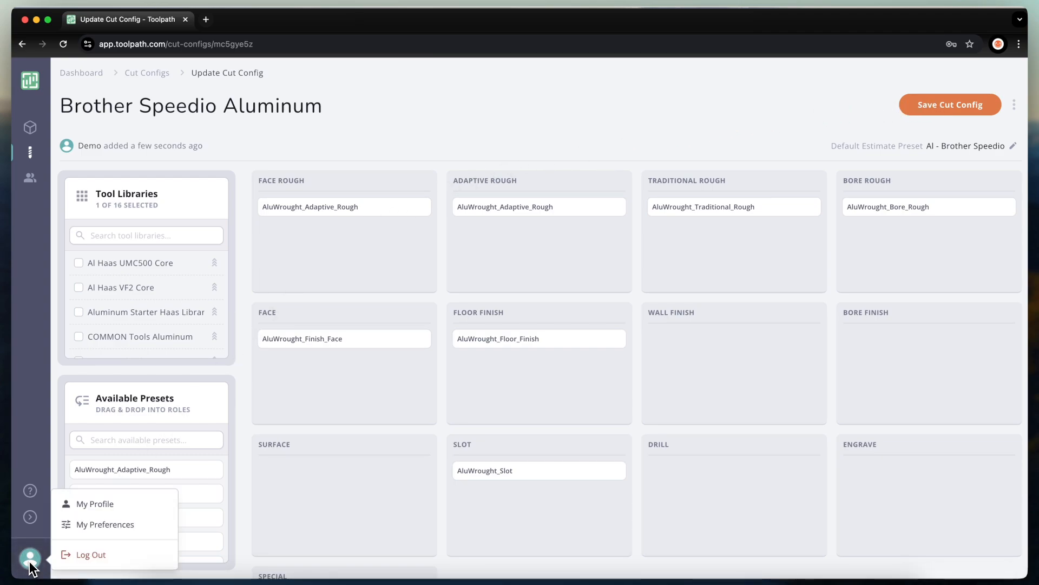
{"action": "left_click", "coordinate": [123, 525]}
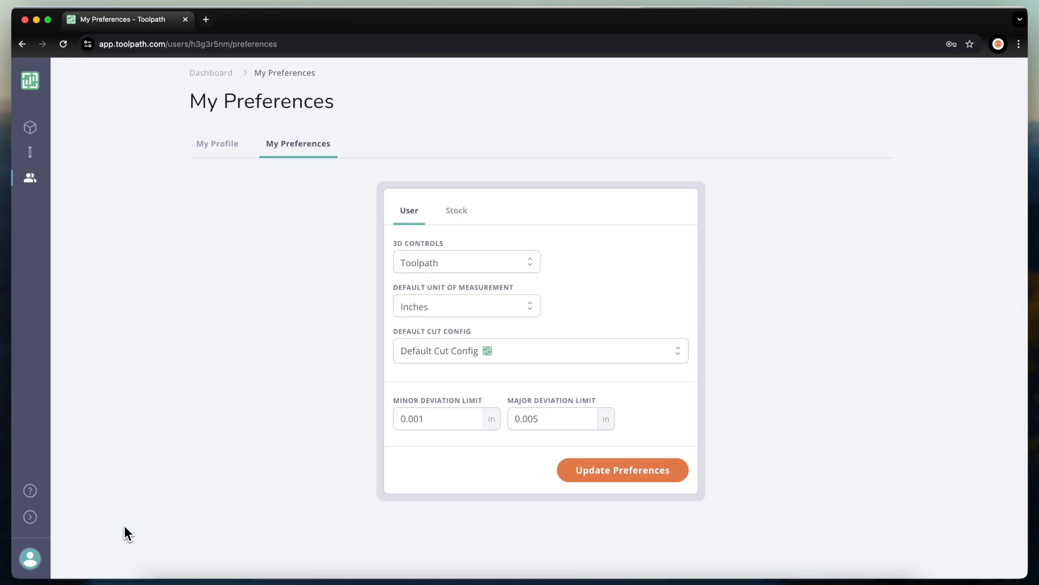
{"action": "left_click", "coordinate": [479, 353]}
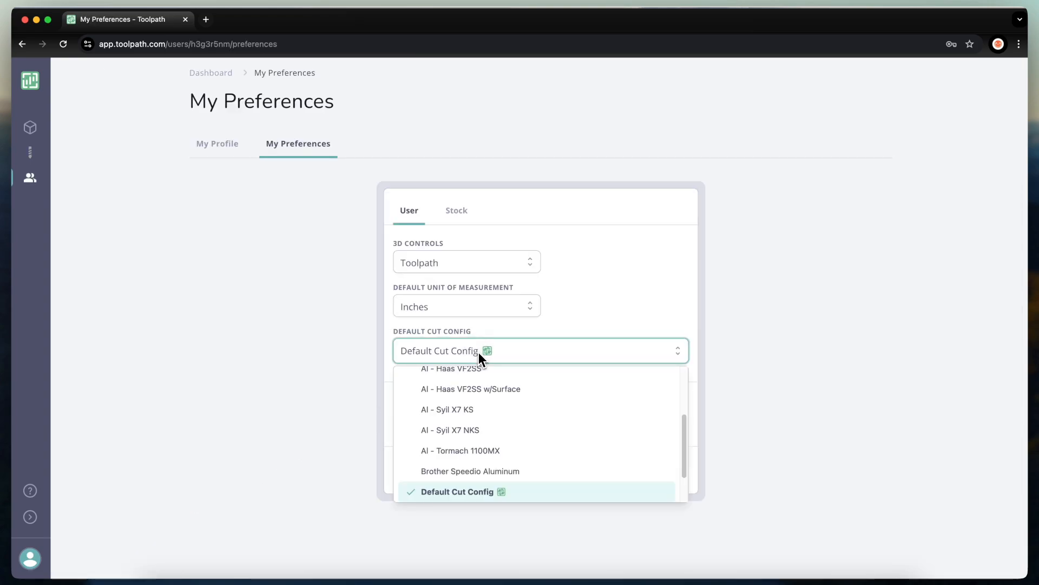
{"action": "left_click", "coordinate": [492, 471]}
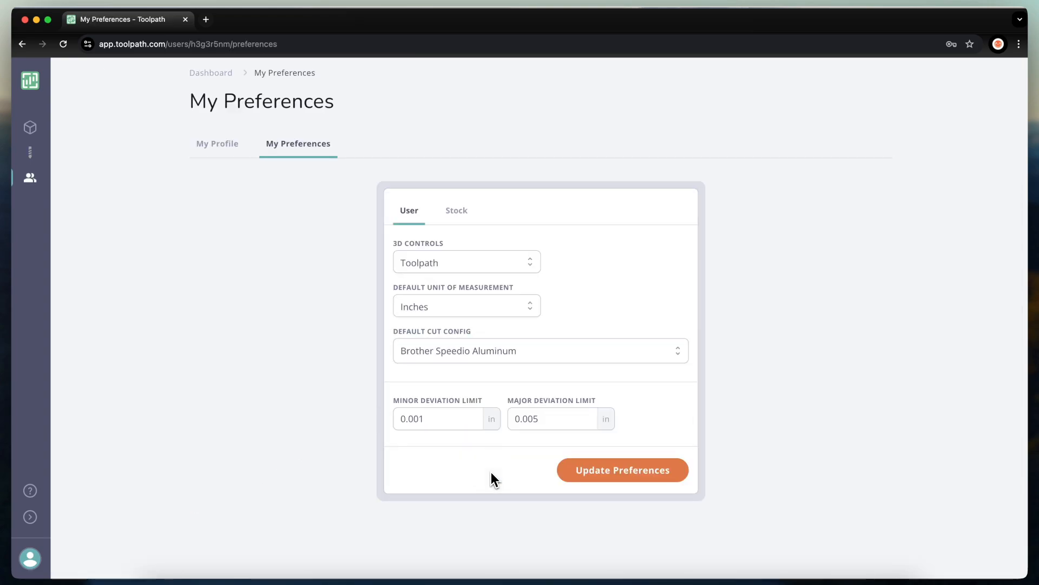
{"action": "left_click", "coordinate": [608, 473]}
{"action": "left_click", "coordinate": [609, 474]}
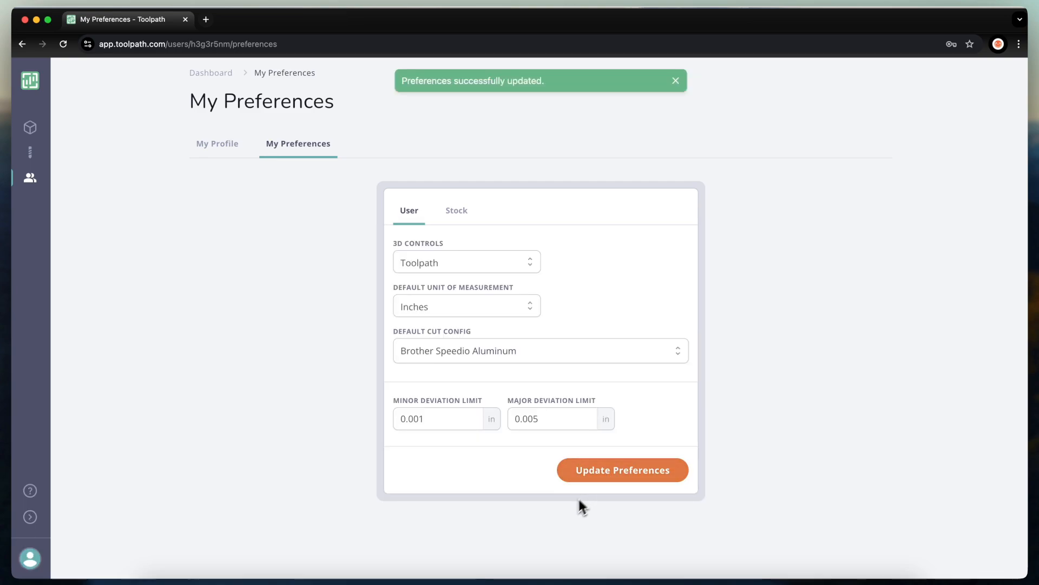